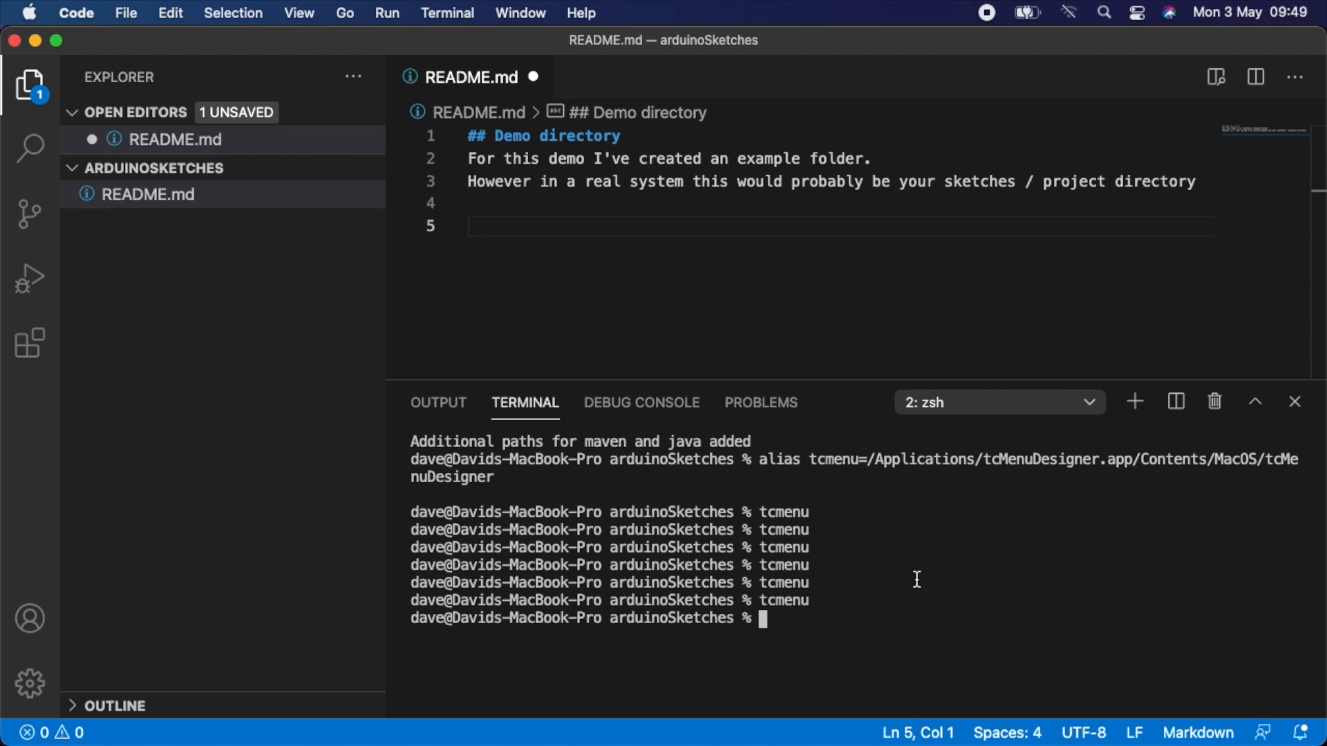
Launch TcMenu Designer from the terminal with the tcmenu command and dismiss its welcome screen.
key("Up")
key("Return")
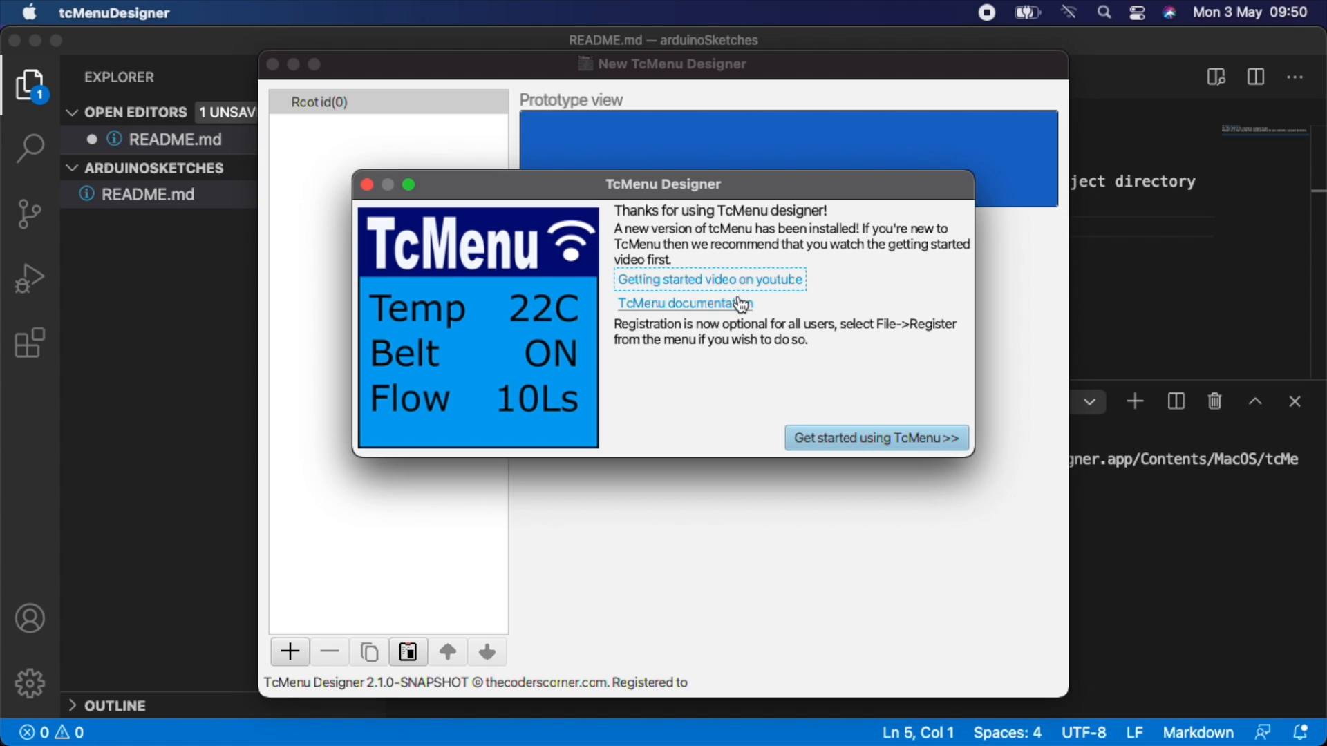
left_click(898, 445)
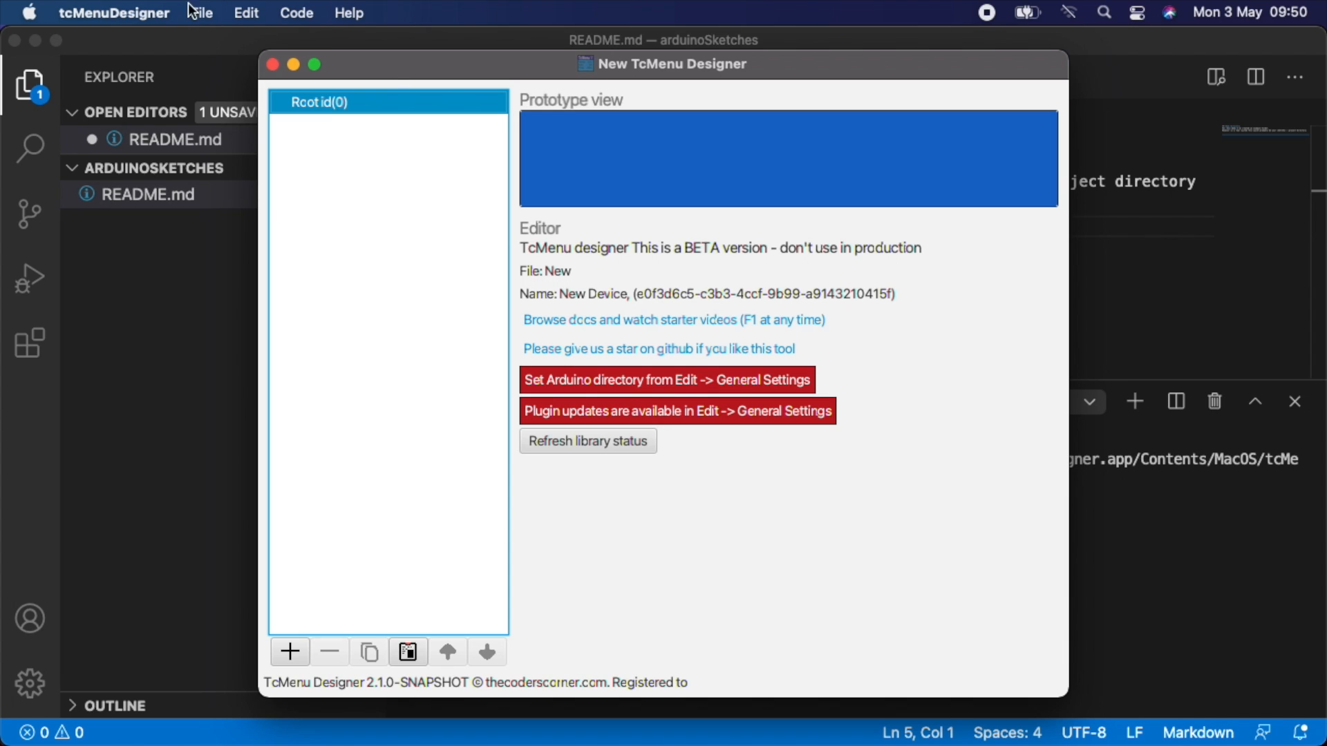
In the general application settings, review the storage folders and set the library and plugin stream to BETA.
left_click(257, 12)
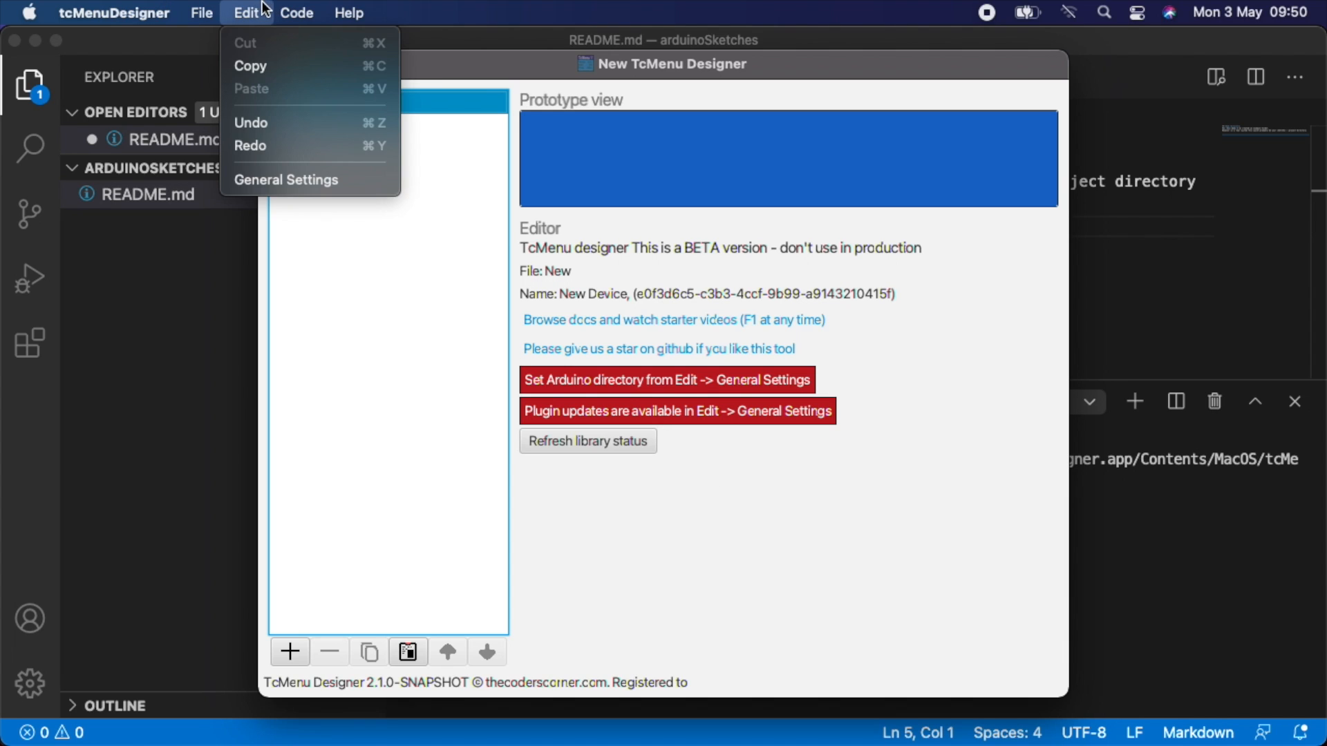
left_click(278, 185)
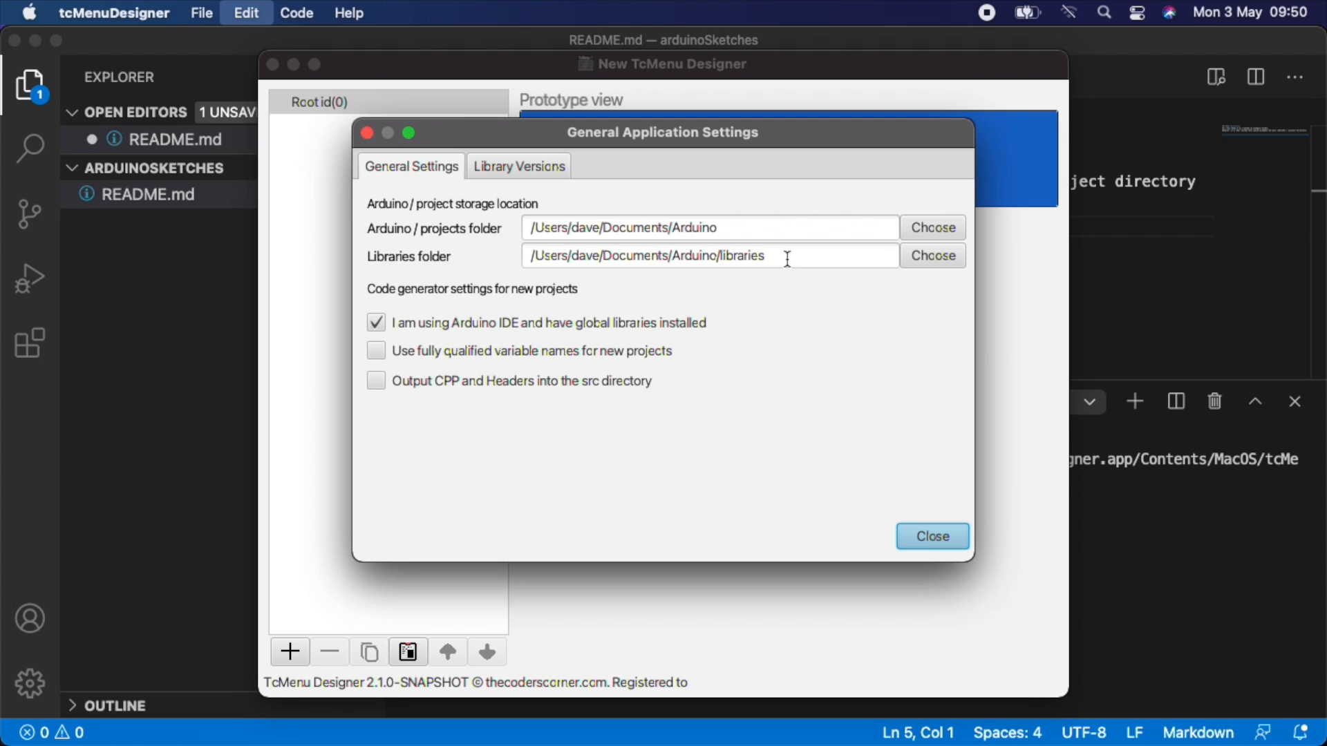
left_click(531, 167)
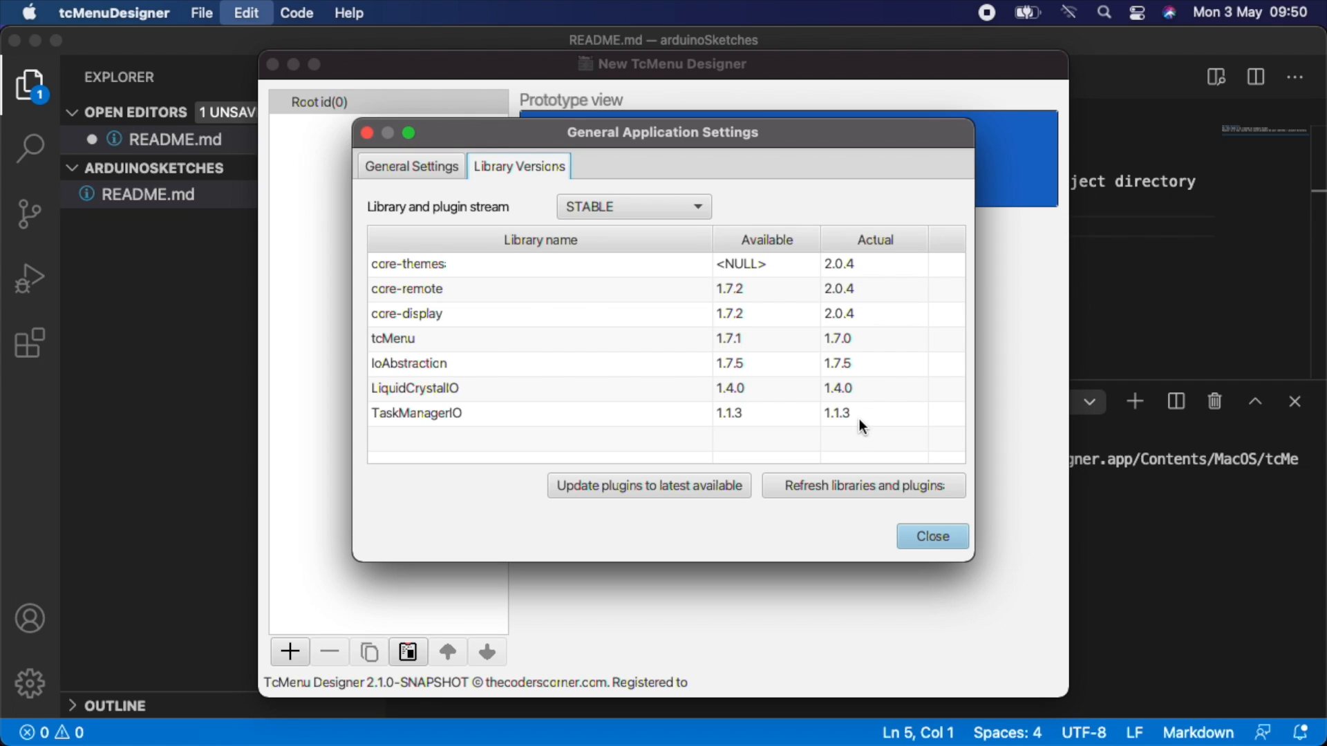
left_click(698, 204)
left_click(640, 266)
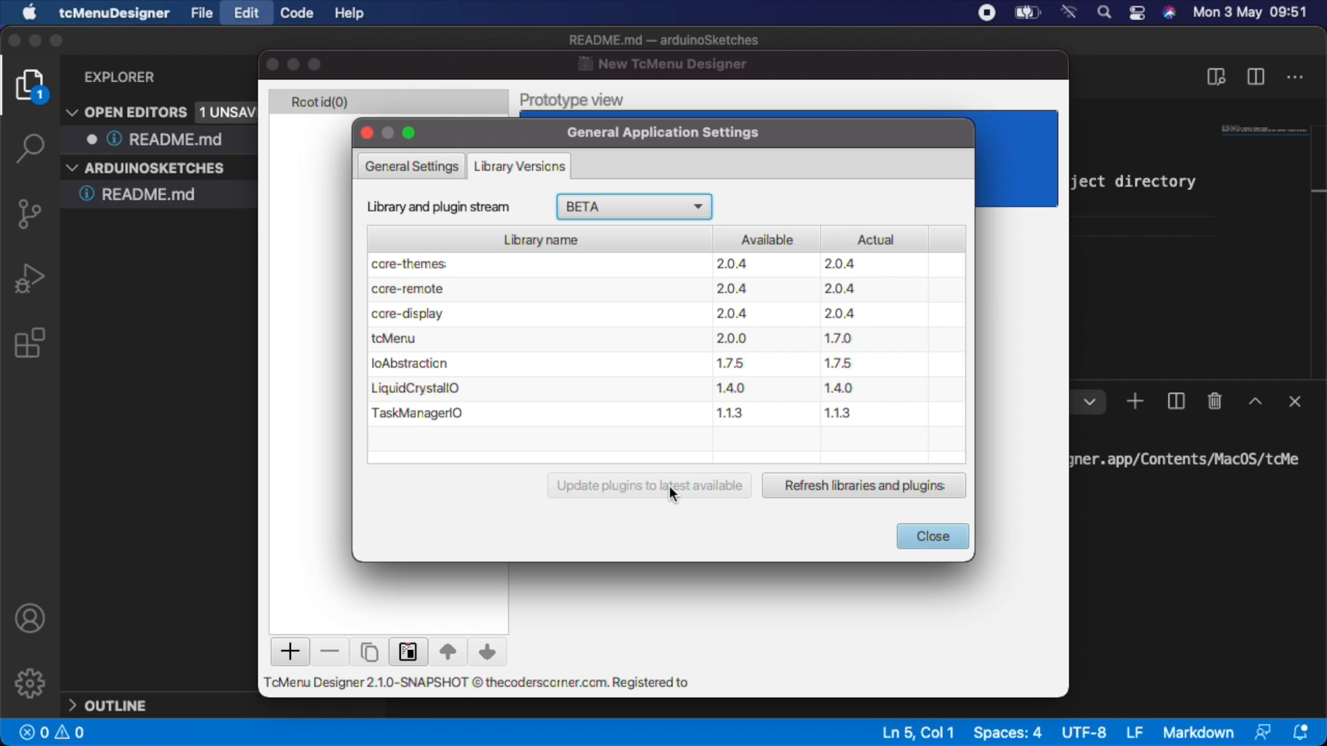
left_click(942, 543)
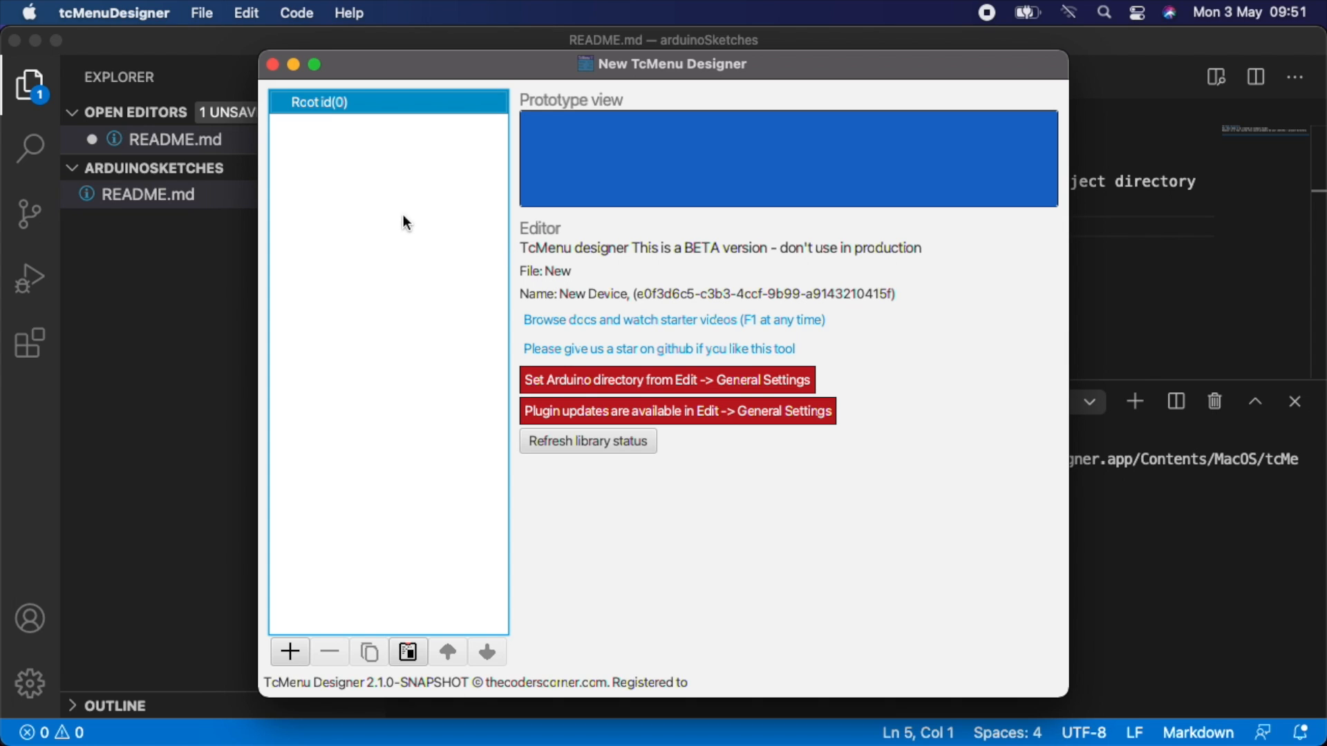
Quit TcMenu Designer and relaunch it from the VS Code terminal with the tcmenu command.
left_click(199, 12)
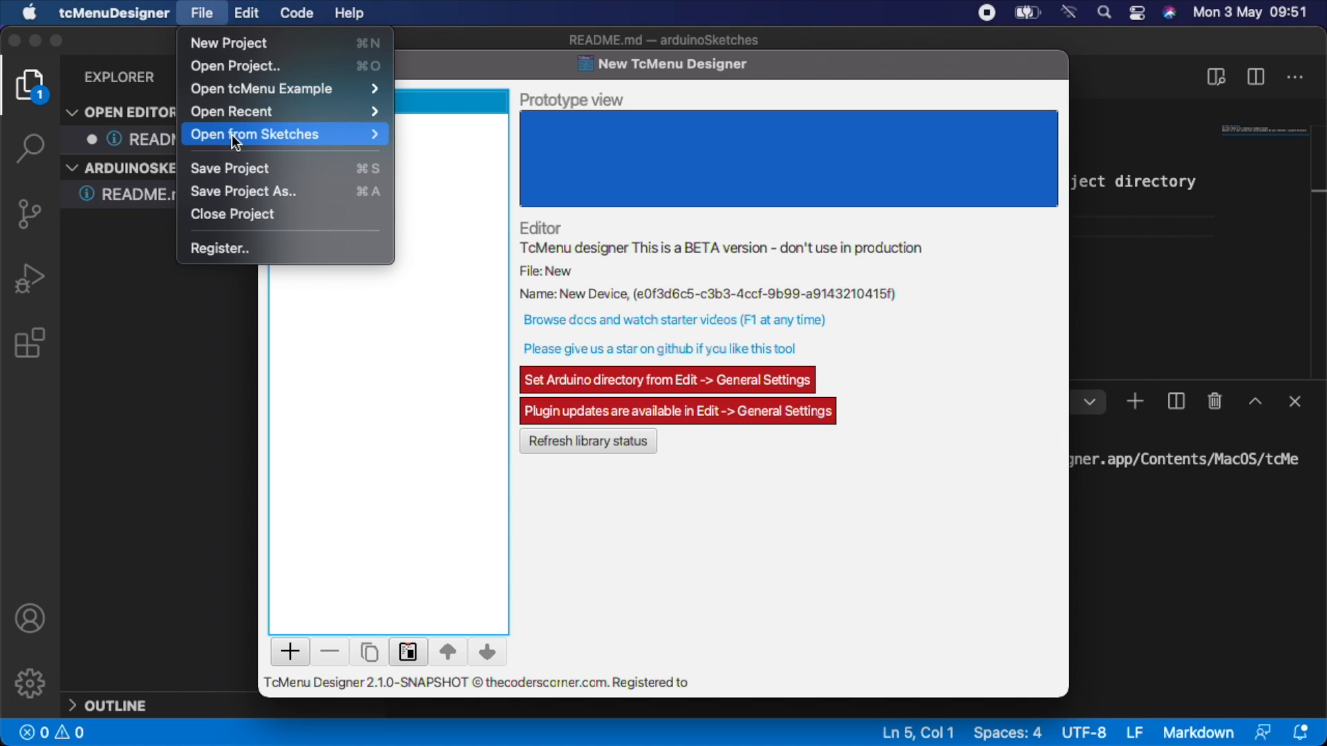
mouse_move(149, 12)
left_click(148, 121)
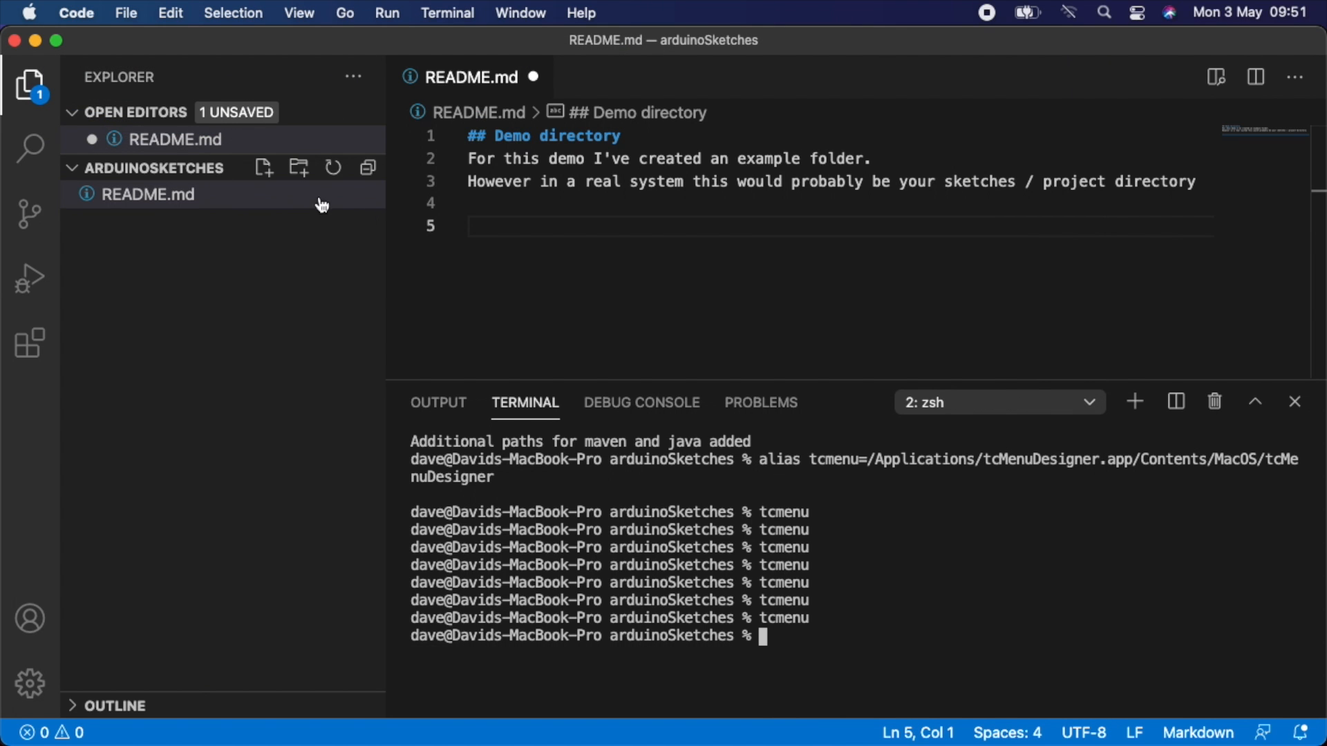
key("Up")
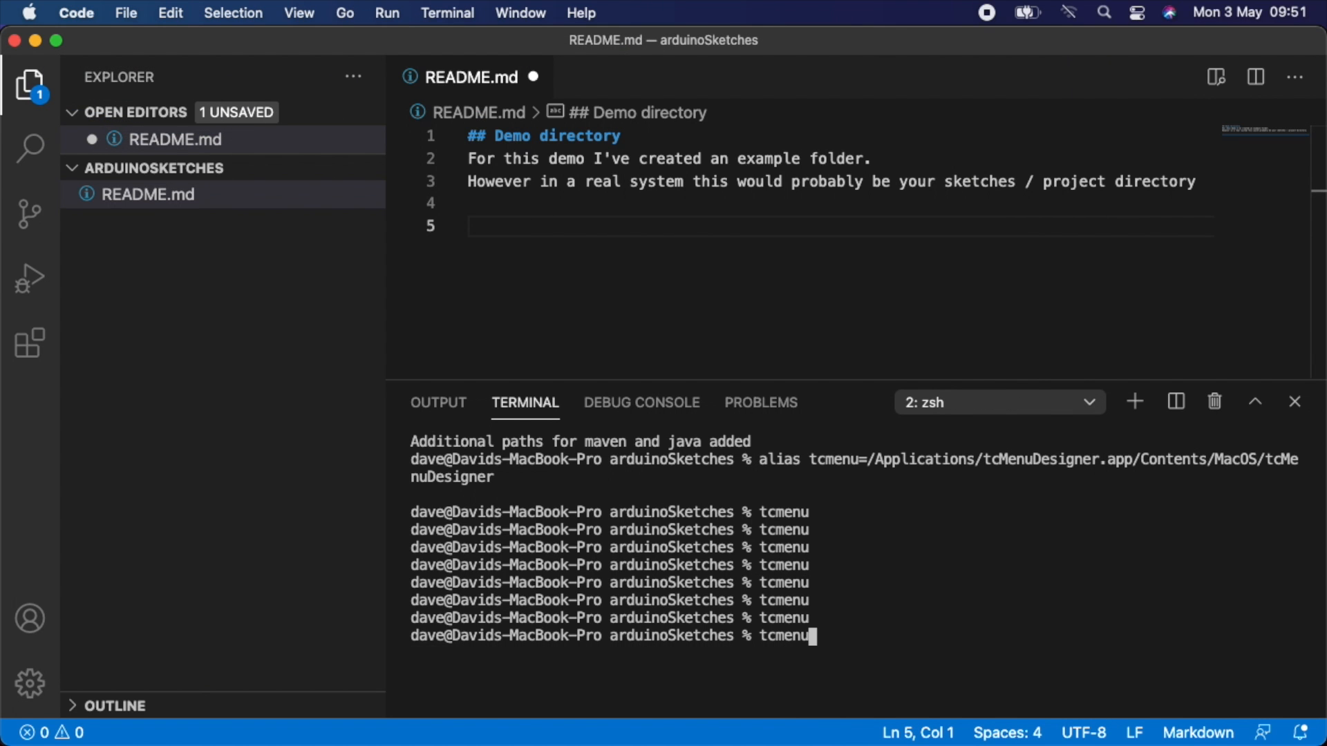
key("Return")
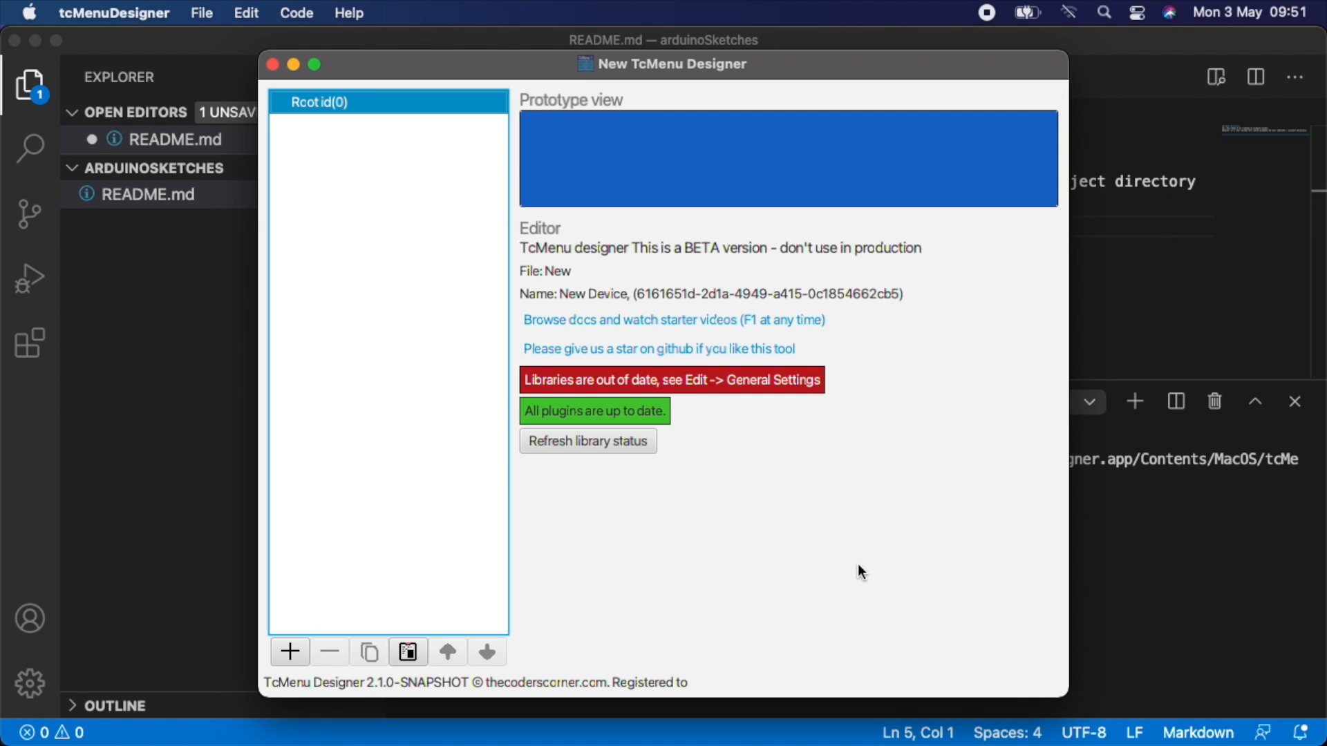
Open the bundled tcMenu example project nano33ble.
left_click(138, 12)
mouse_move(217, 25)
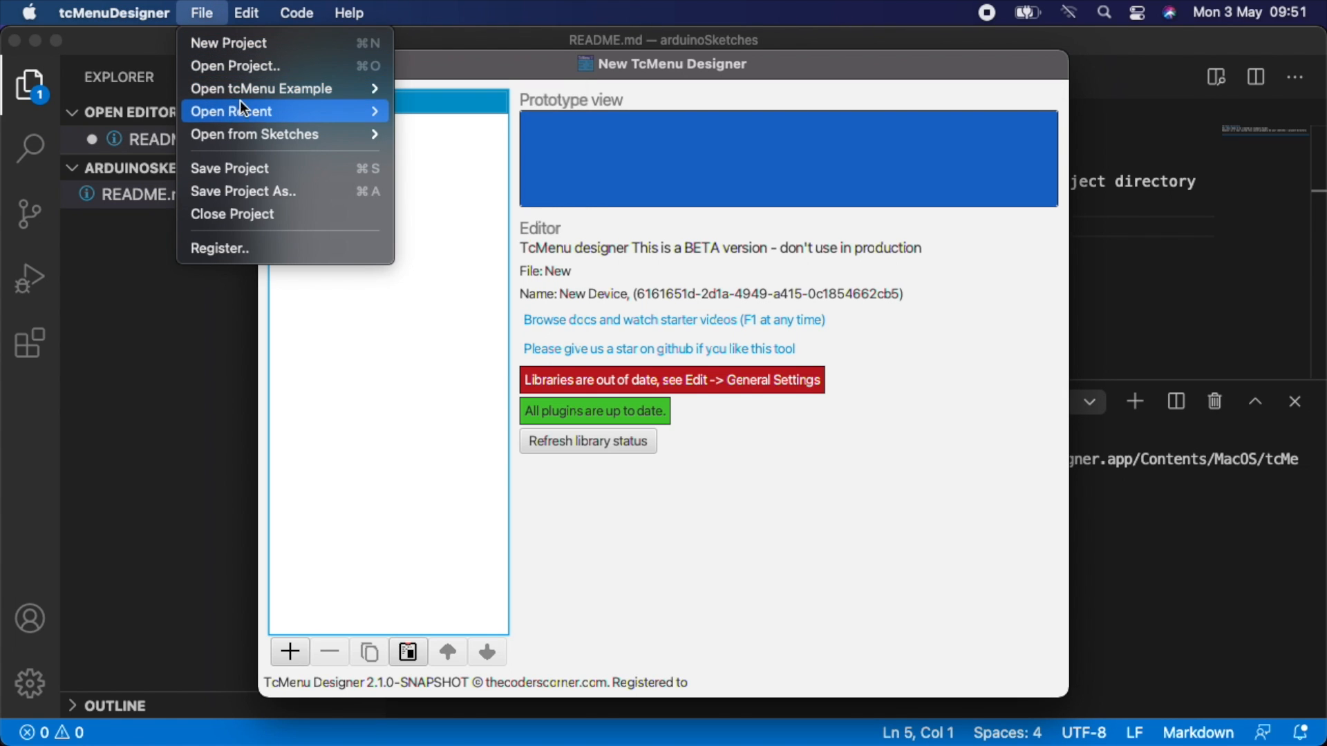
mouse_move(244, 133)
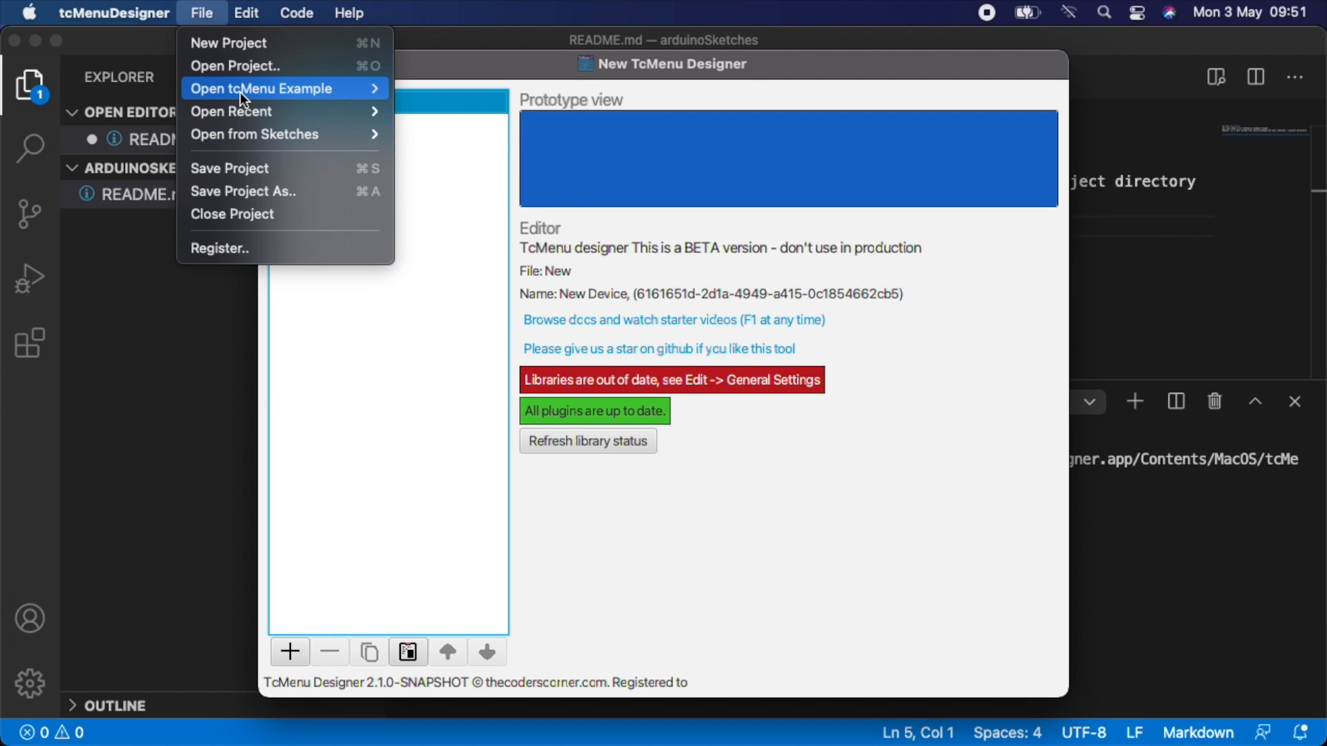
mouse_move(240, 94)
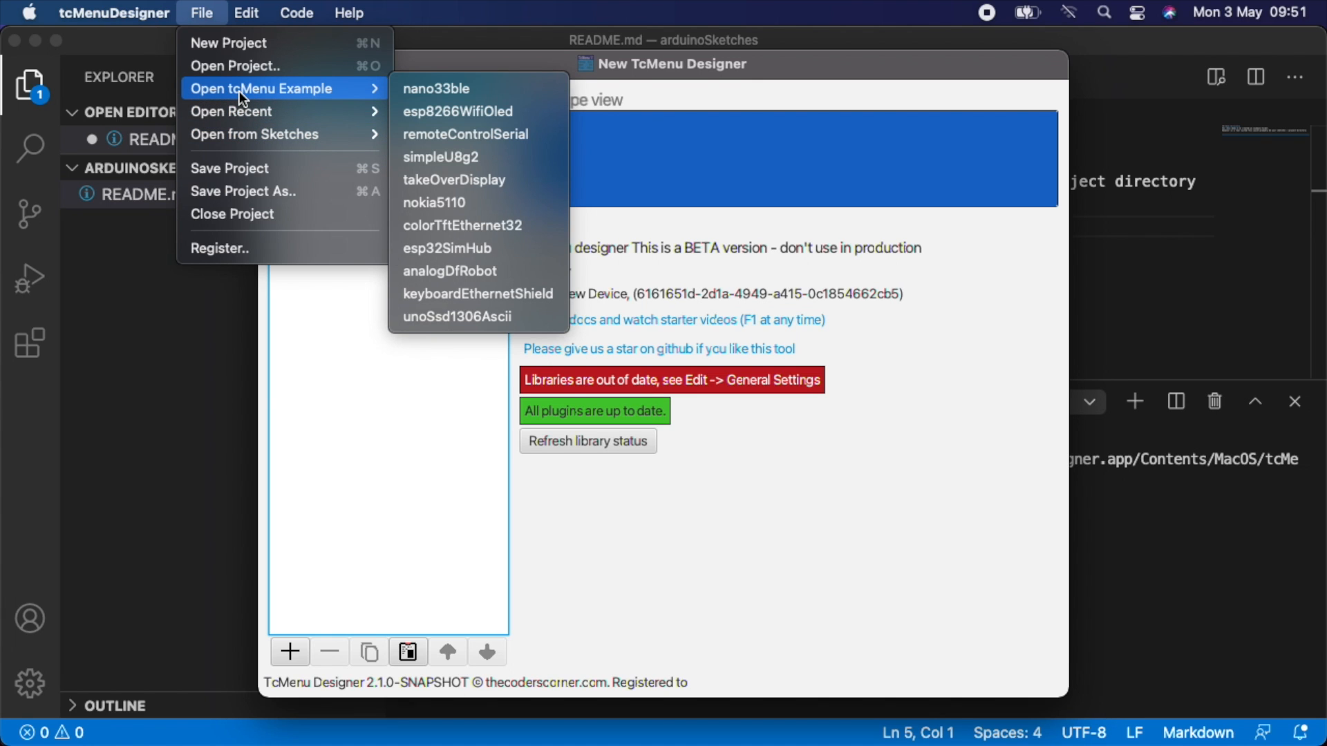
left_click(515, 92)
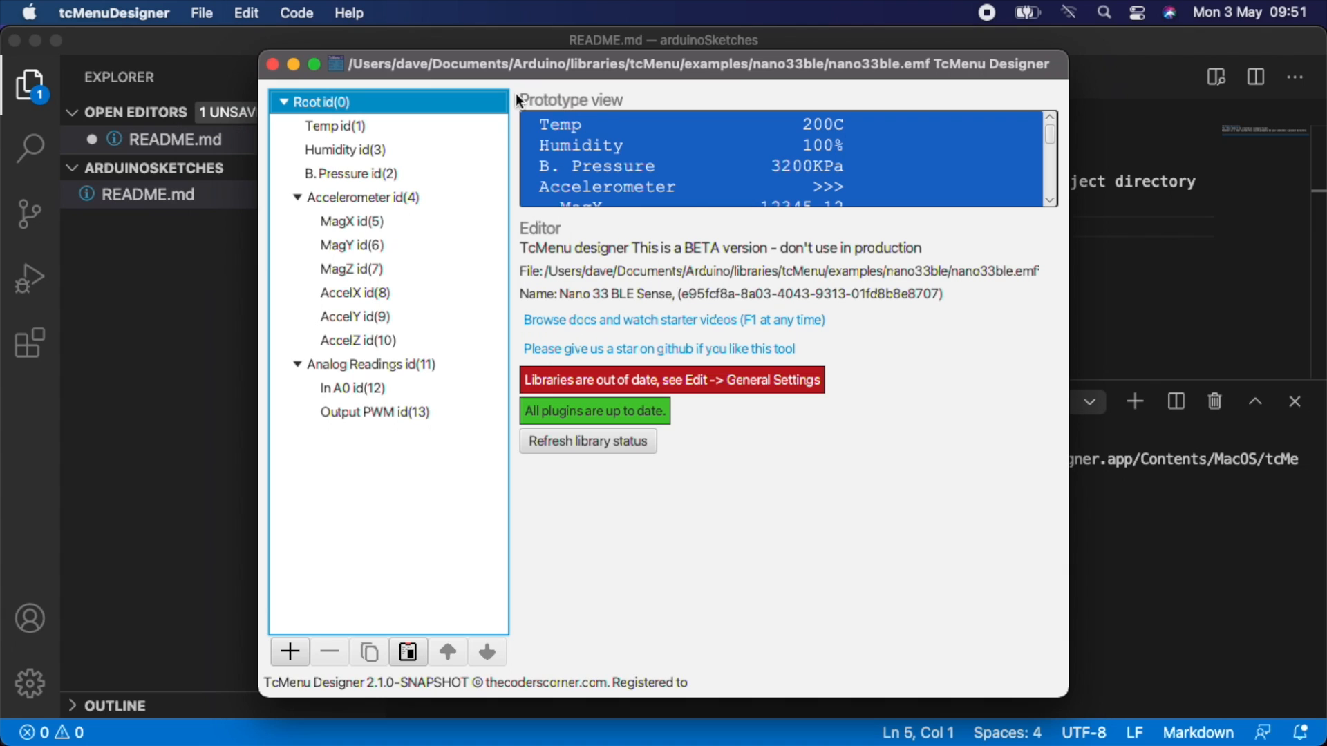
Look through the properties of the accelerometer and analog reading menu items, including MagX, AccelZ, In A0 and Output PWM.
left_click(369, 219)
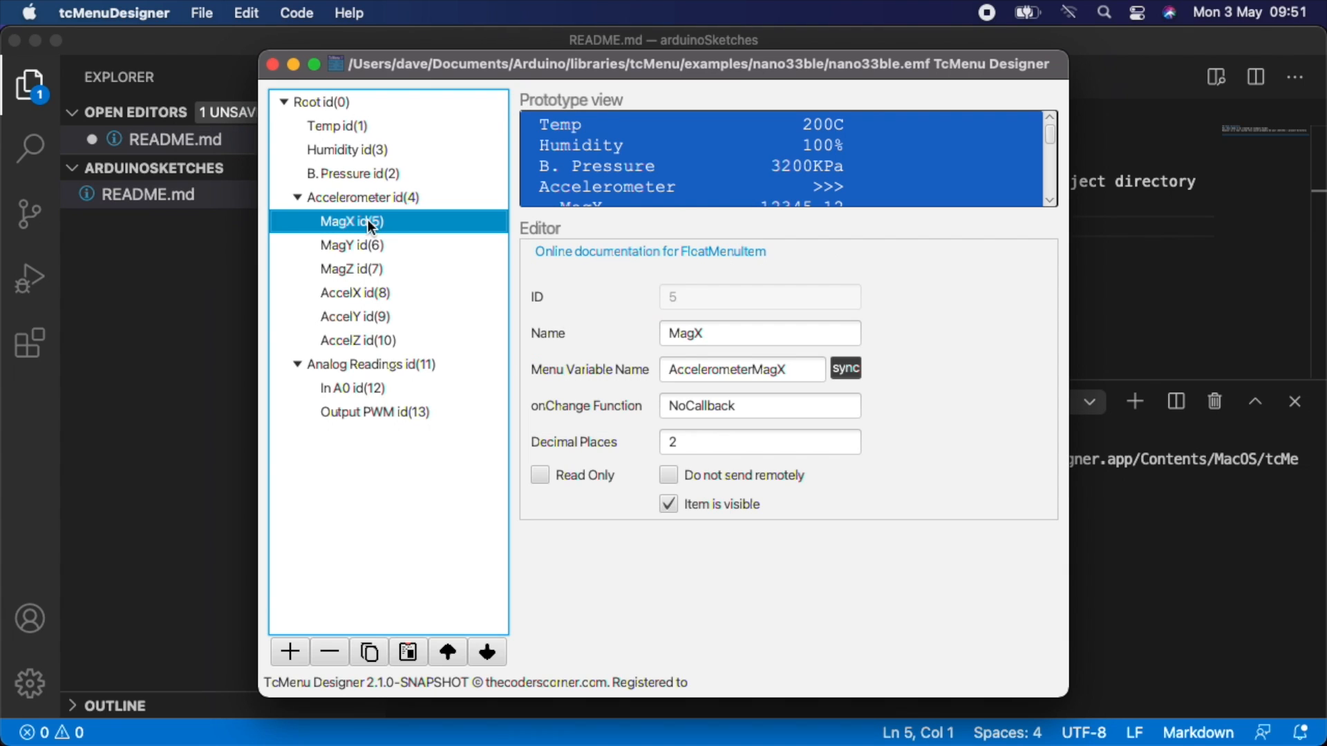
left_click(369, 287)
left_click(370, 340)
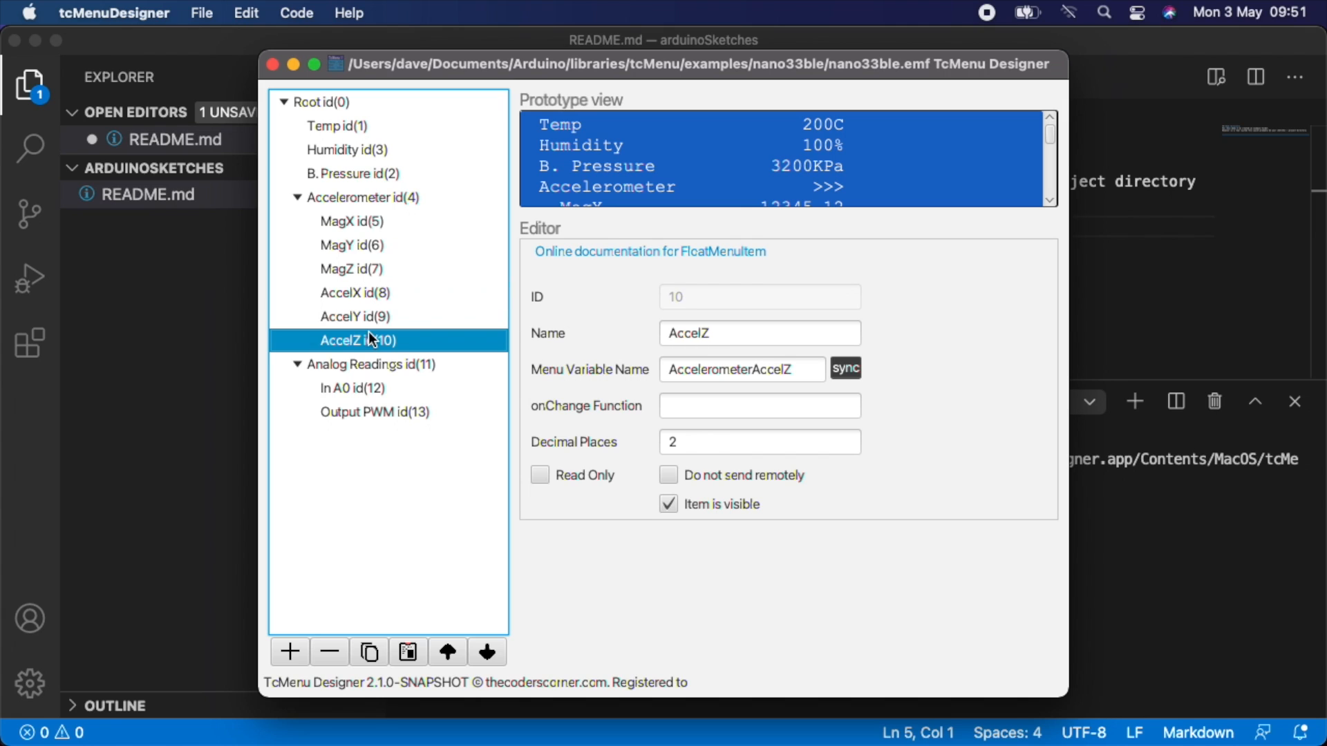
left_click(372, 390)
left_click(378, 413)
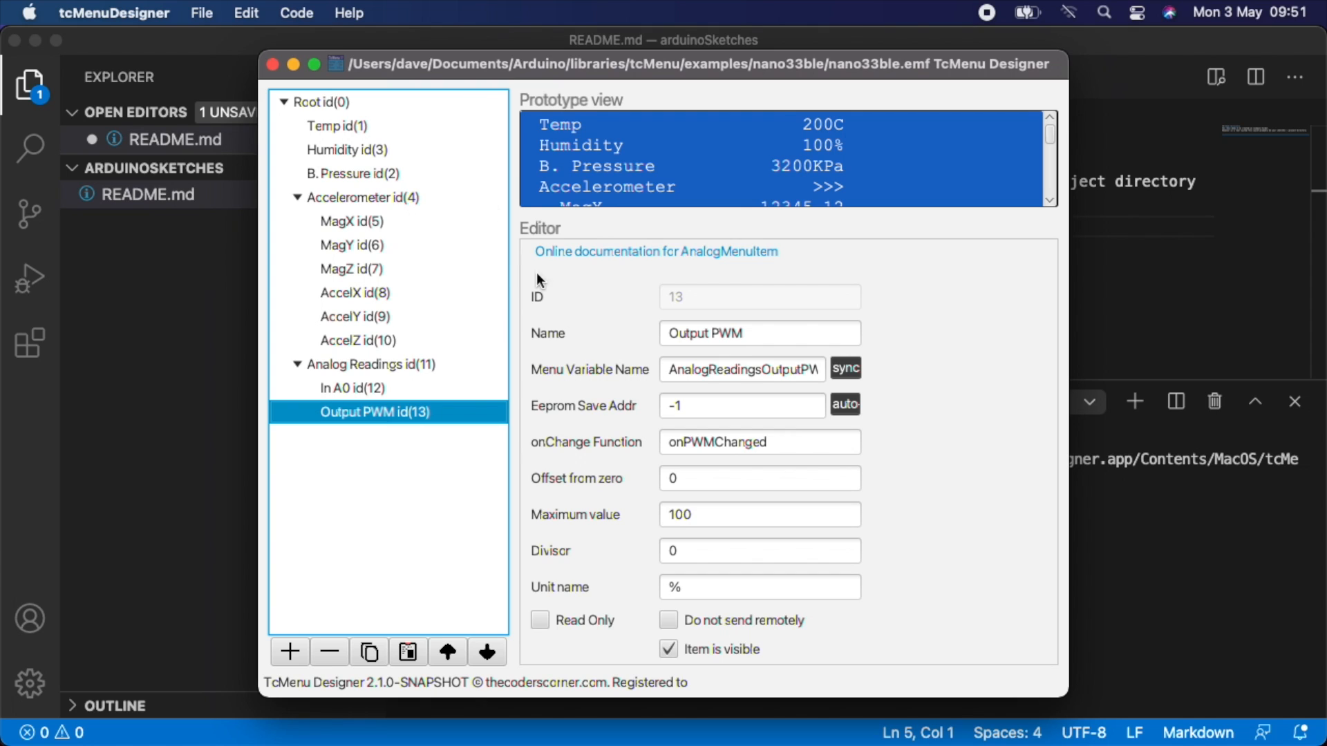
Examine the input, display and remote capability settings in the code generator, and leave it without generating code.
left_click(297, 13)
left_click(321, 44)
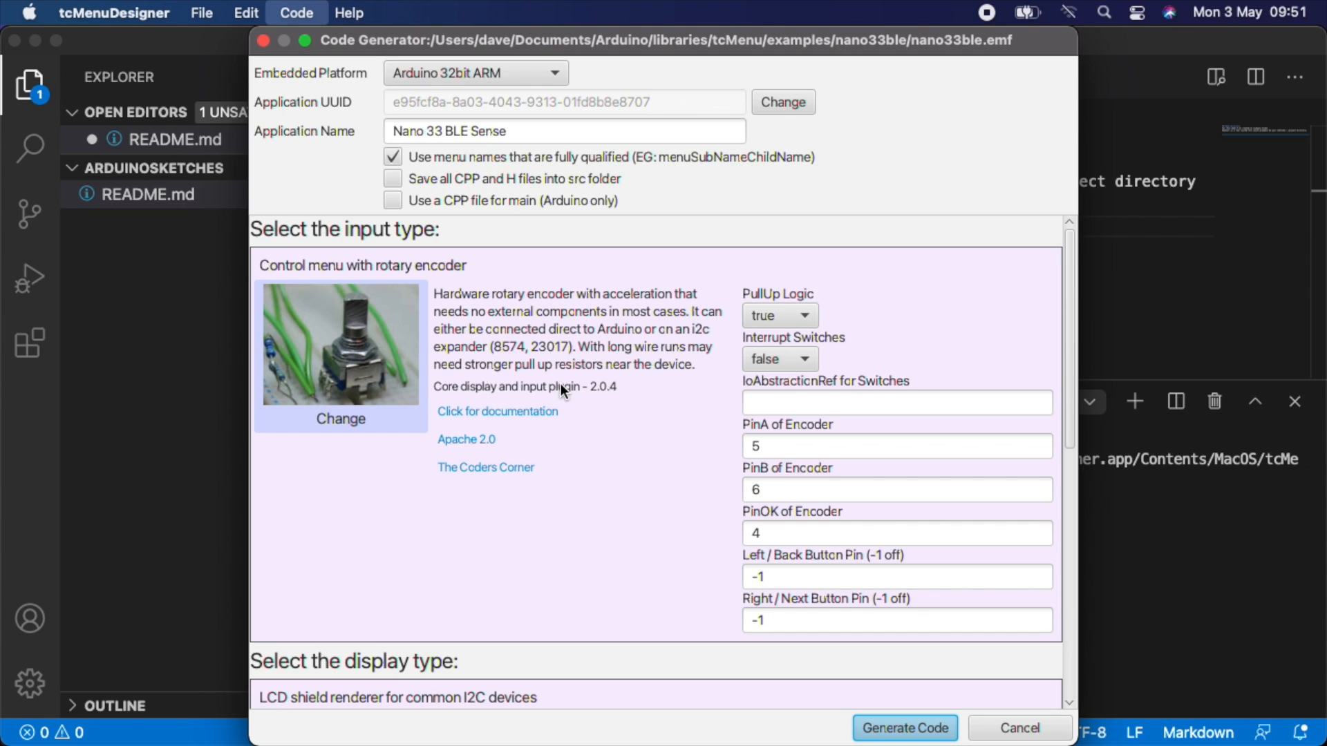
left_click_drag(1071, 355, 1058, 276)
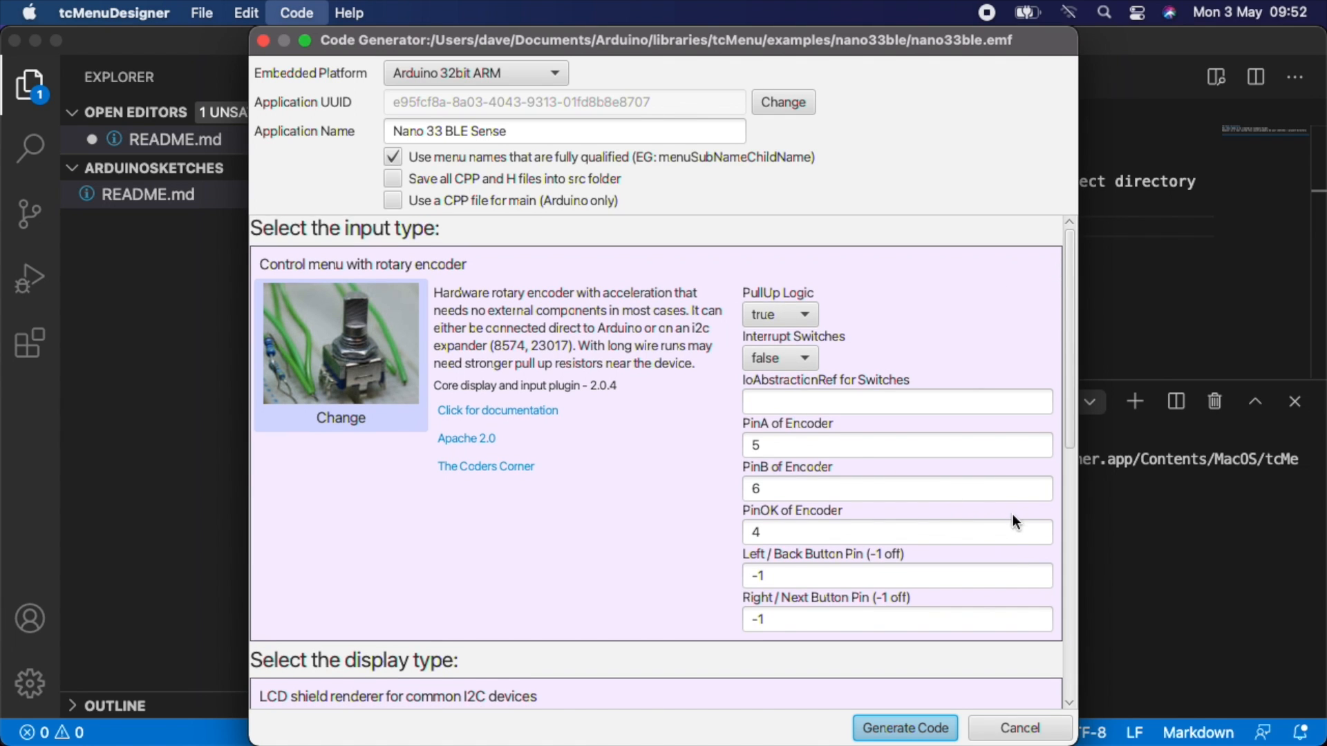
scroll(1012, 516, "down", 5)
scroll(1013, 514, "down", 6)
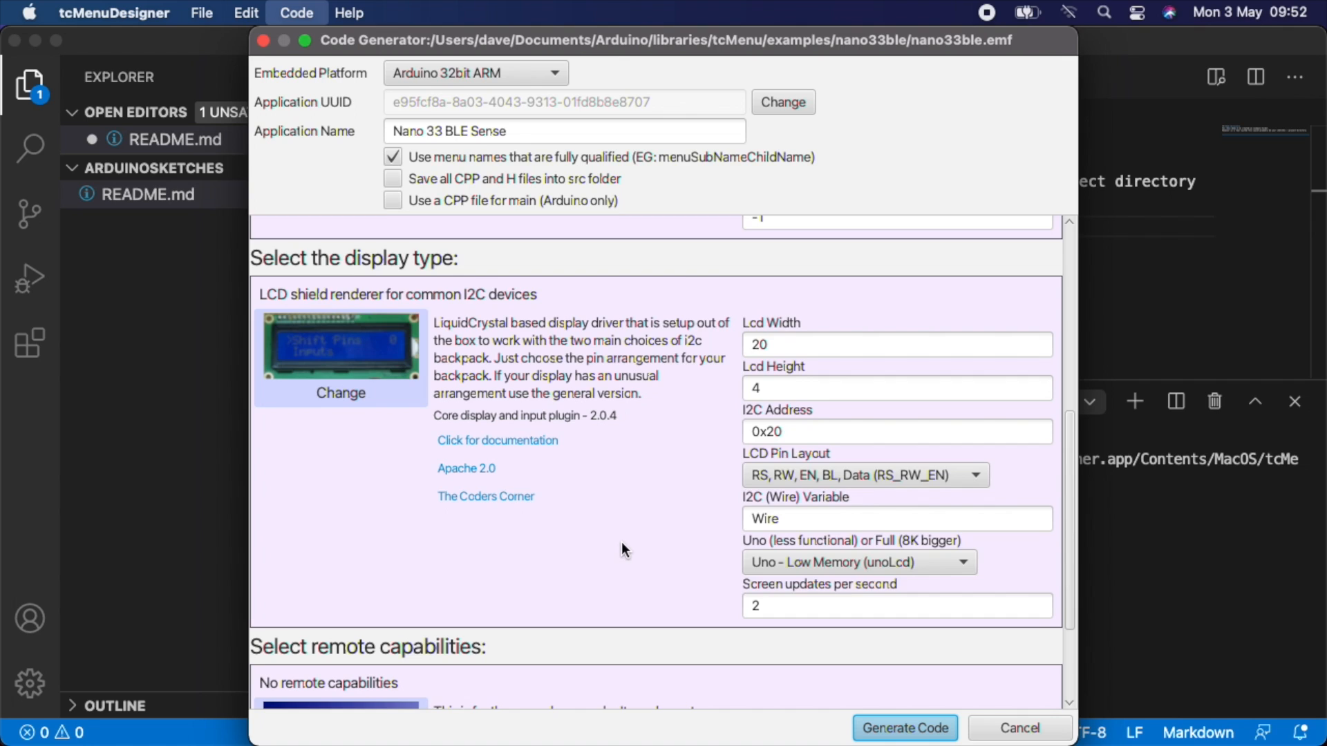
scroll(628, 542, "down", 4)
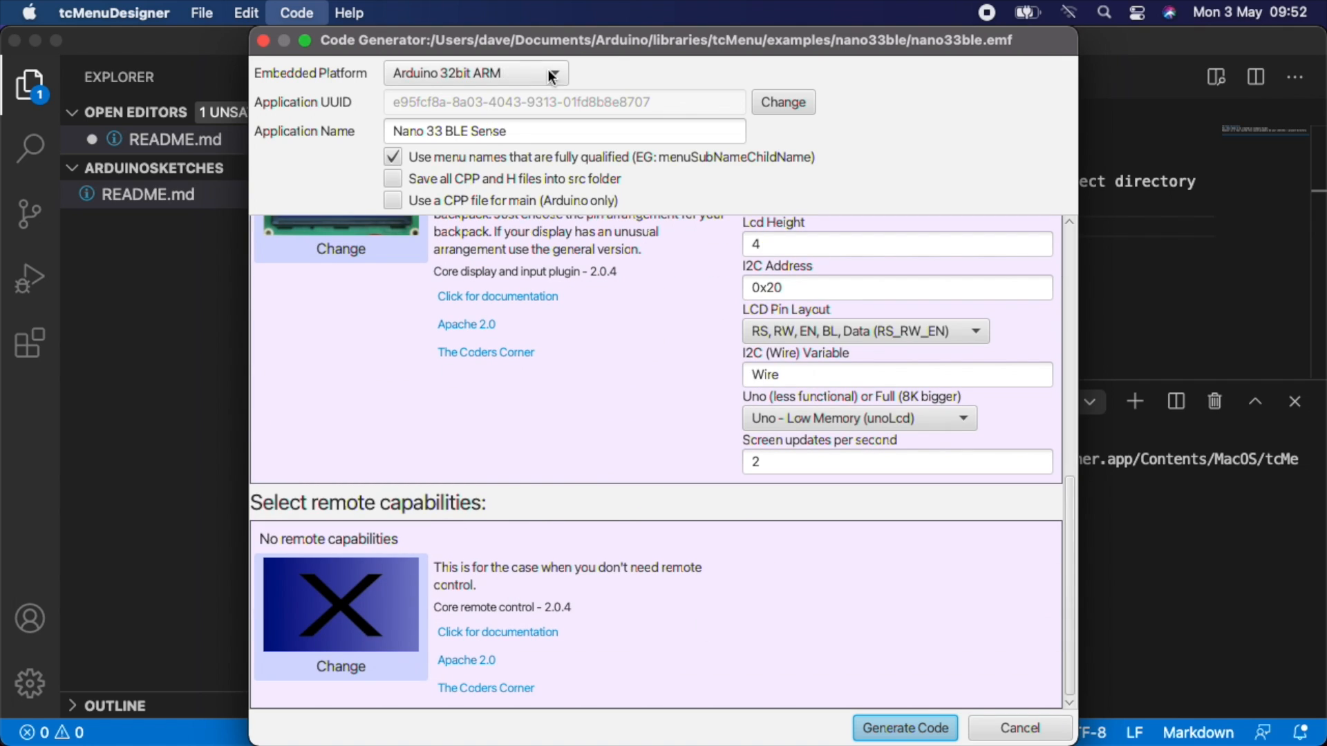
left_click(1024, 731)
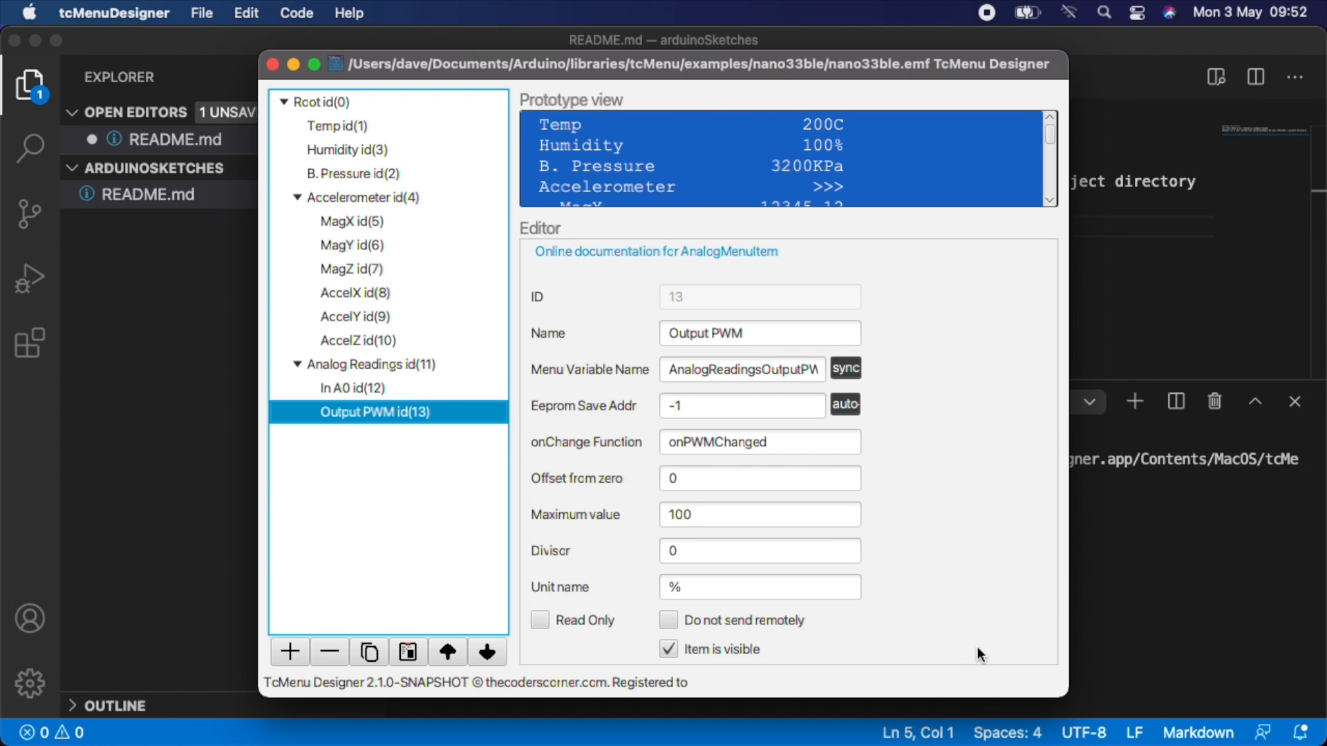
Inspect the location, name and platform options for creating a new project, and close the dialog without creating one.
left_click(202, 11)
left_click(212, 39)
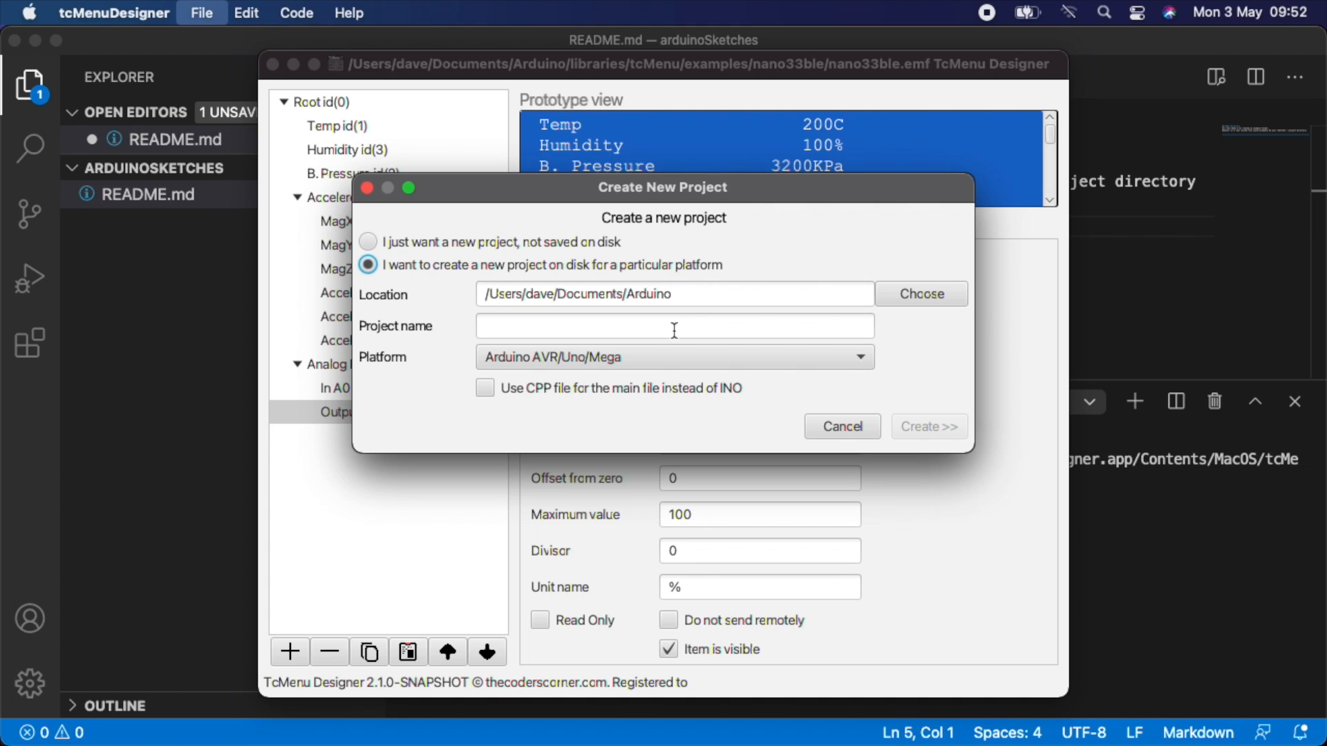
left_click(851, 425)
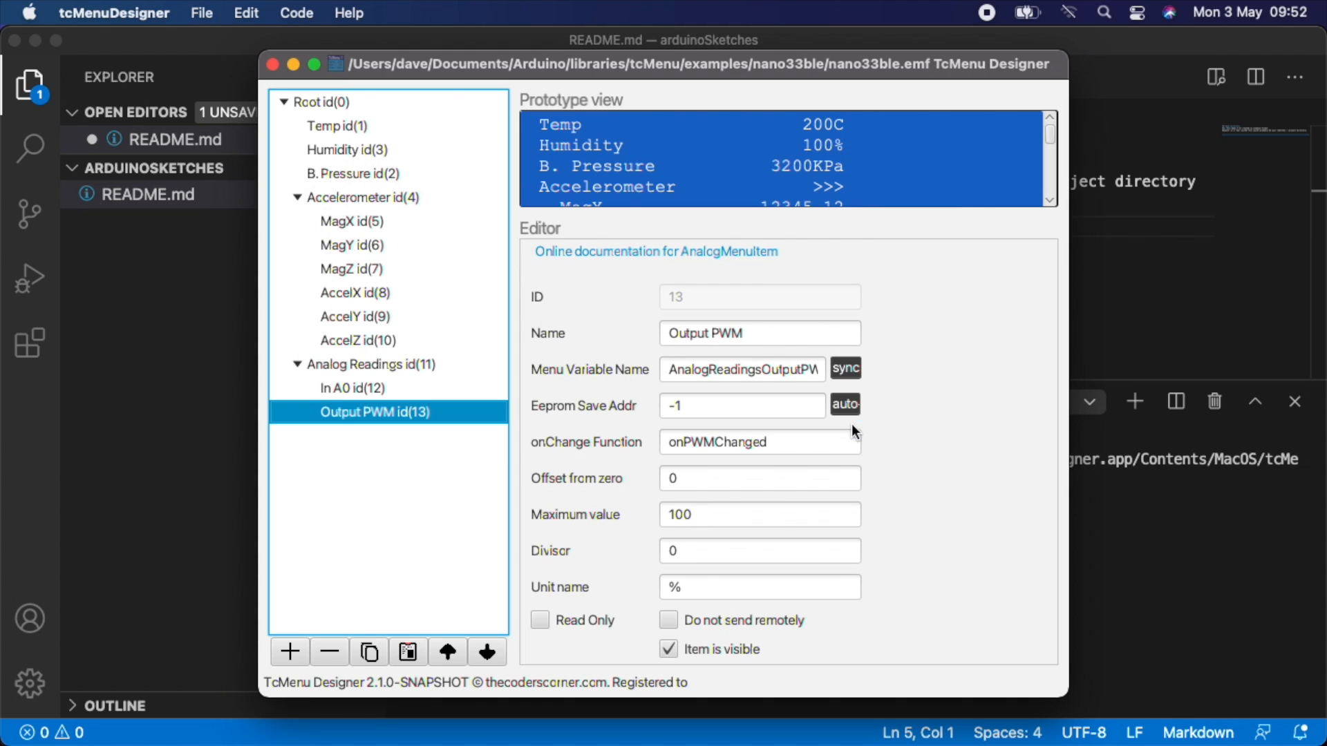